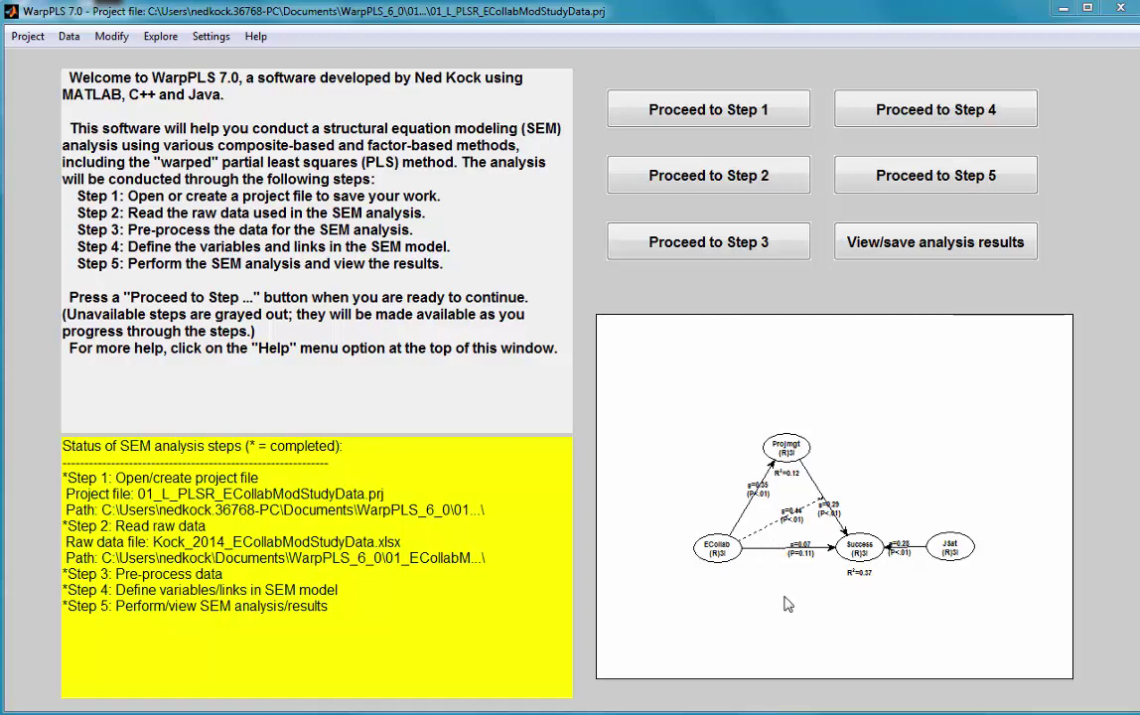
Check the saved SEM results, confirm moderating effects stay at Two Stages, then reopen the results.
{"action": "left_click", "coordinate": [791, 244]}
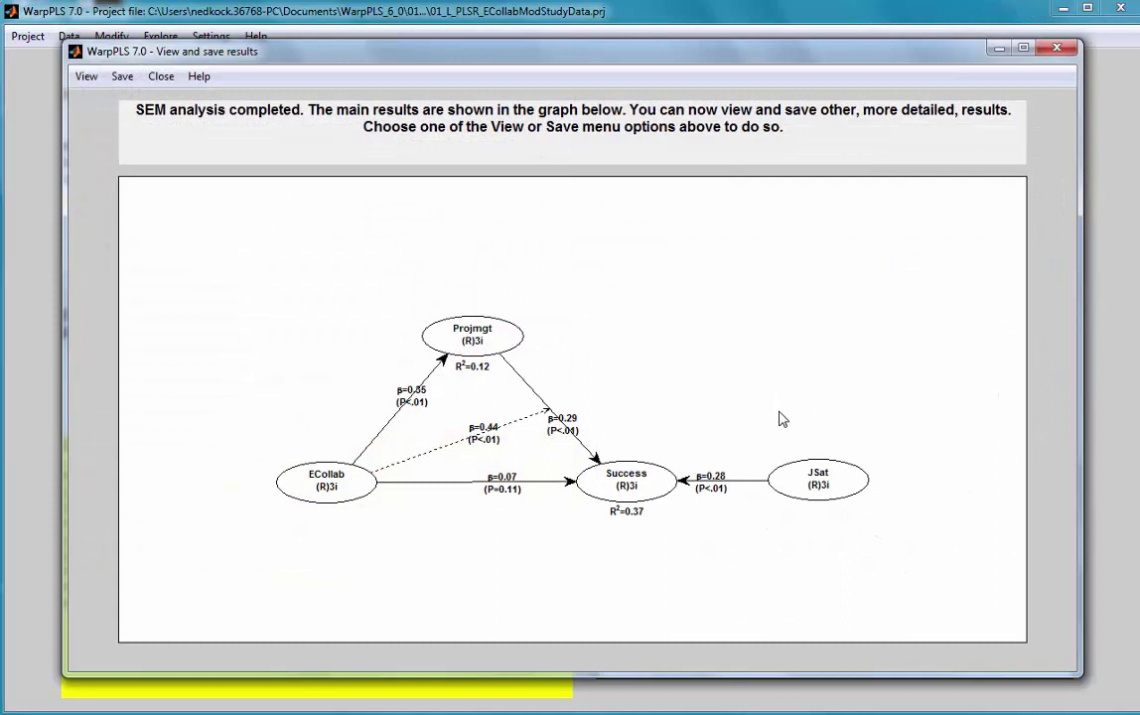
{"action": "left_click", "coordinate": [1050, 53]}
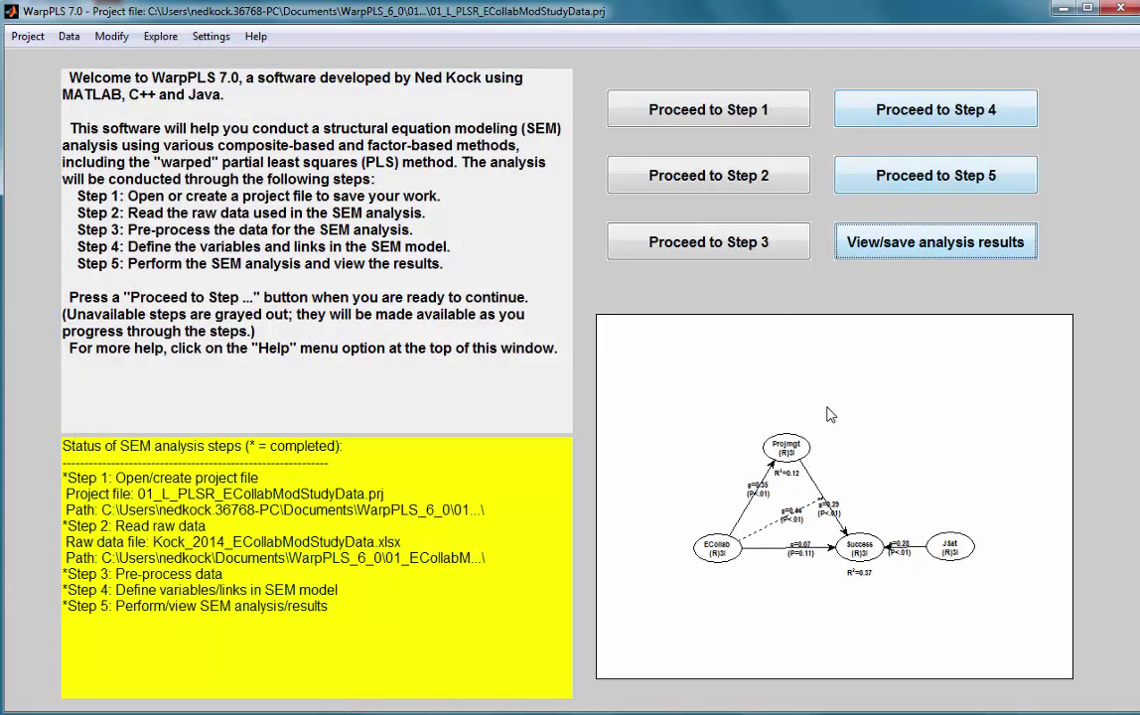
{"action": "left_click", "coordinate": [206, 42]}
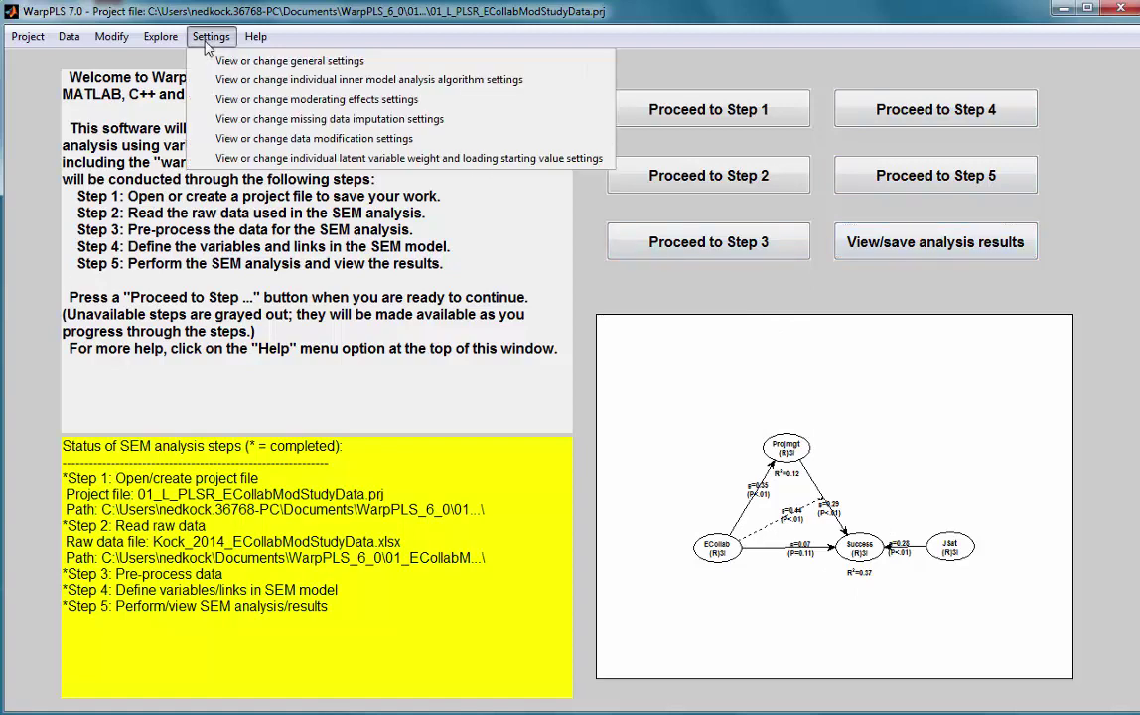
{"action": "left_click", "coordinate": [228, 103]}
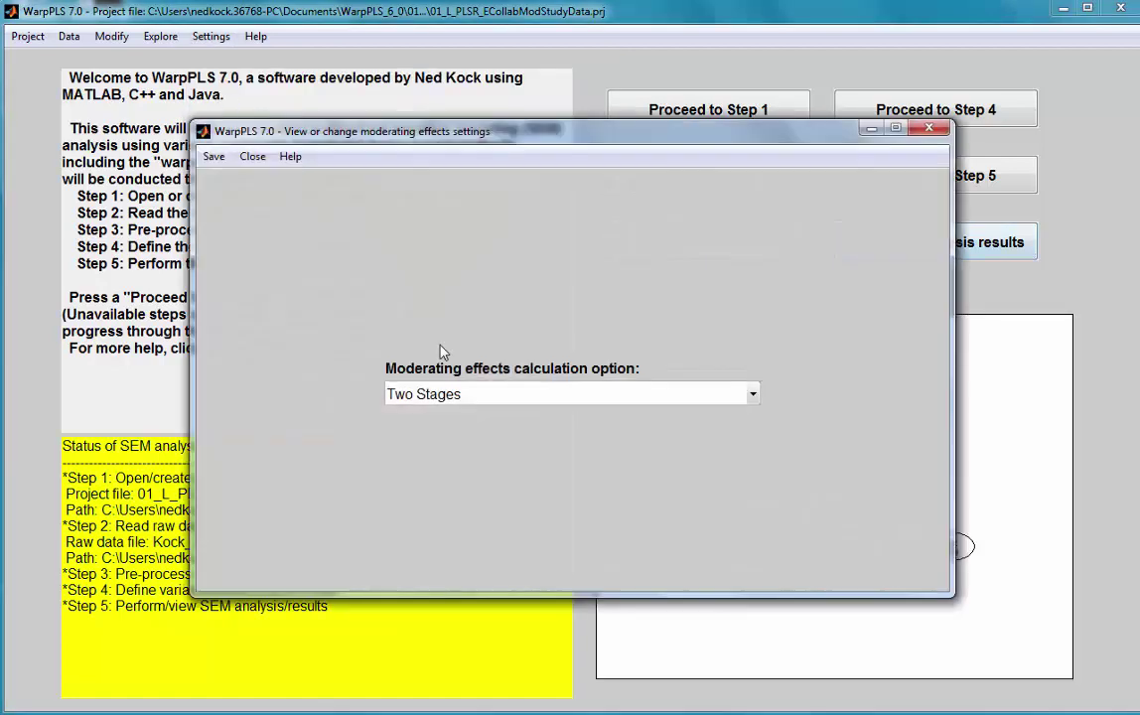
{"action": "left_click", "coordinate": [754, 396]}
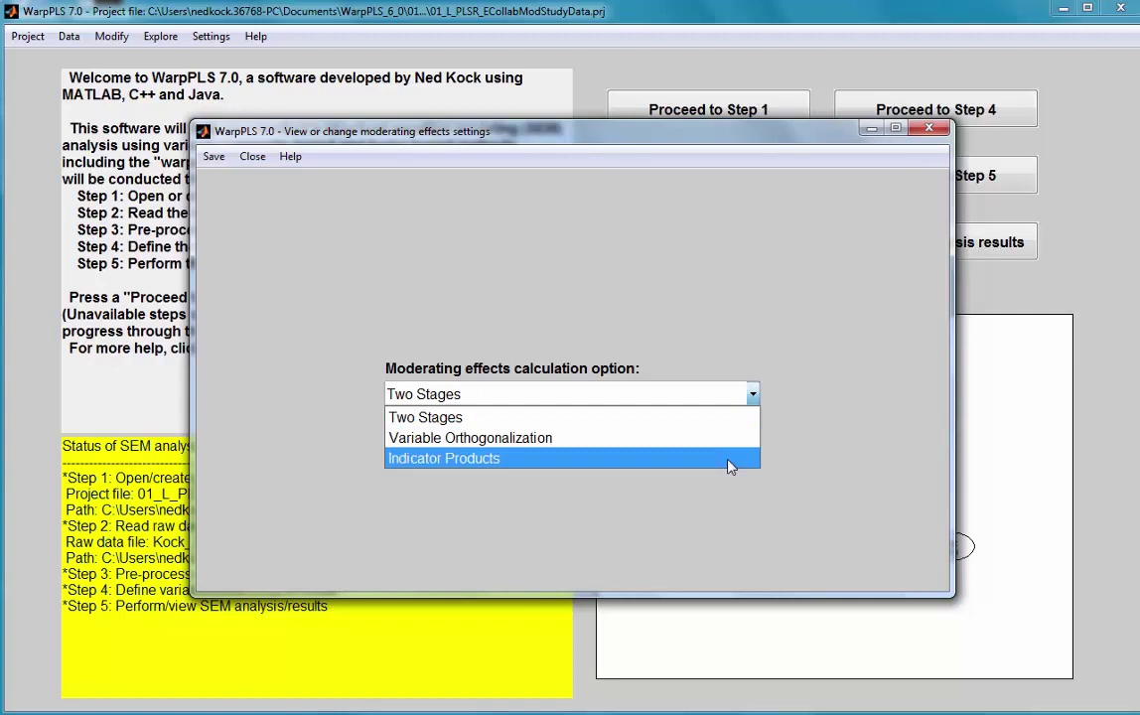
{"action": "left_click", "coordinate": [820, 344]}
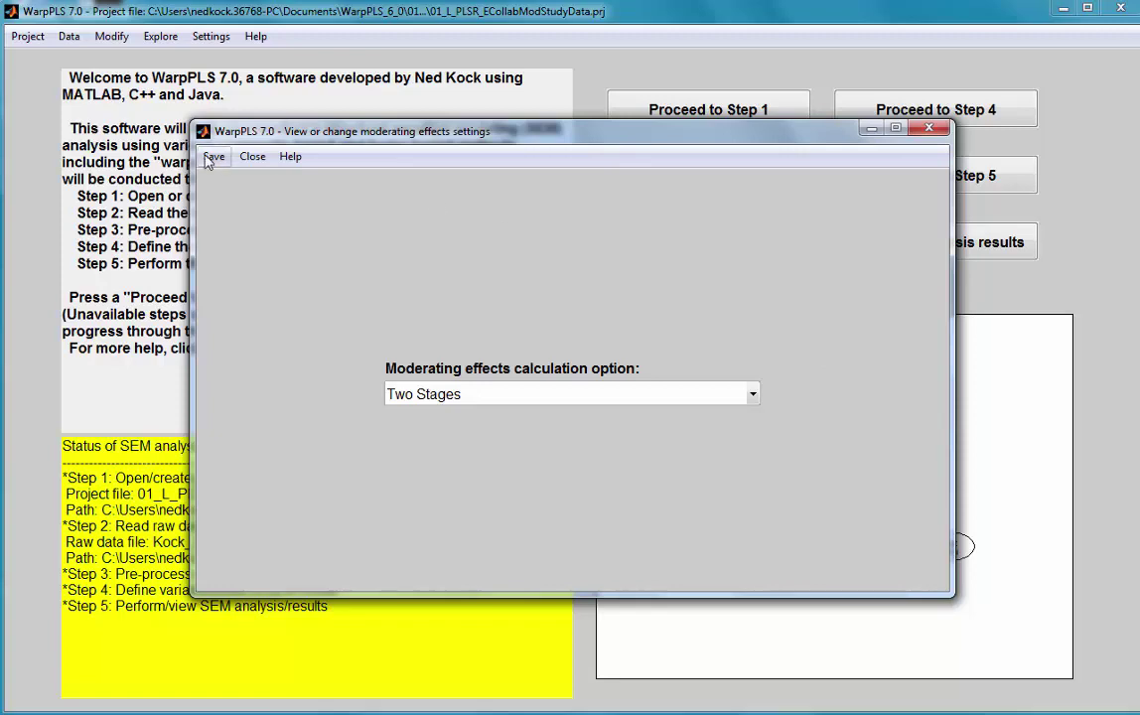
{"action": "left_click", "coordinate": [929, 126]}
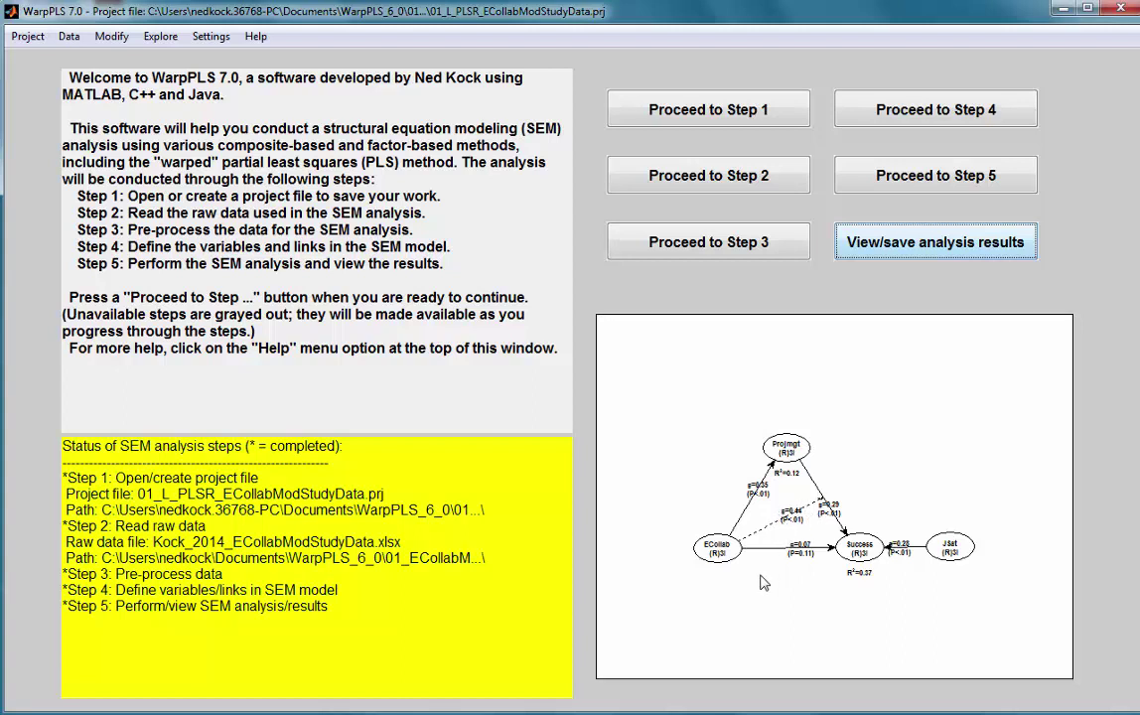
{"action": "left_click", "coordinate": [918, 251]}
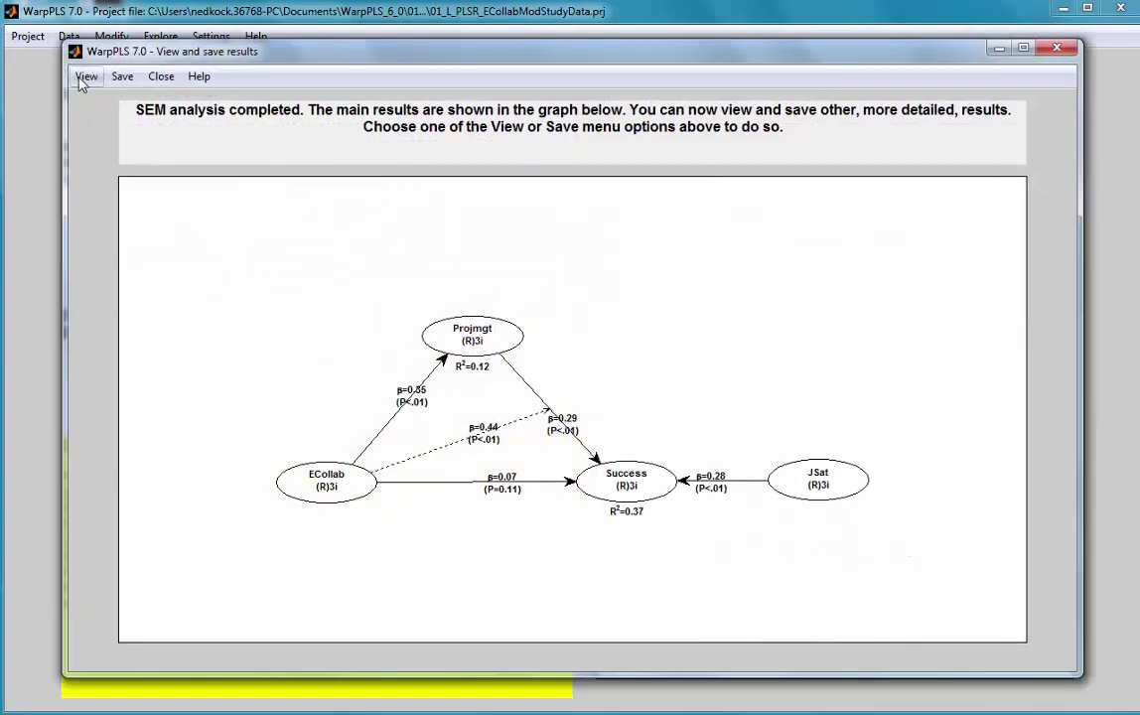
{"action": "left_click", "coordinate": [84, 78]}
{"action": "mouse_move", "coordinate": [116, 162]}
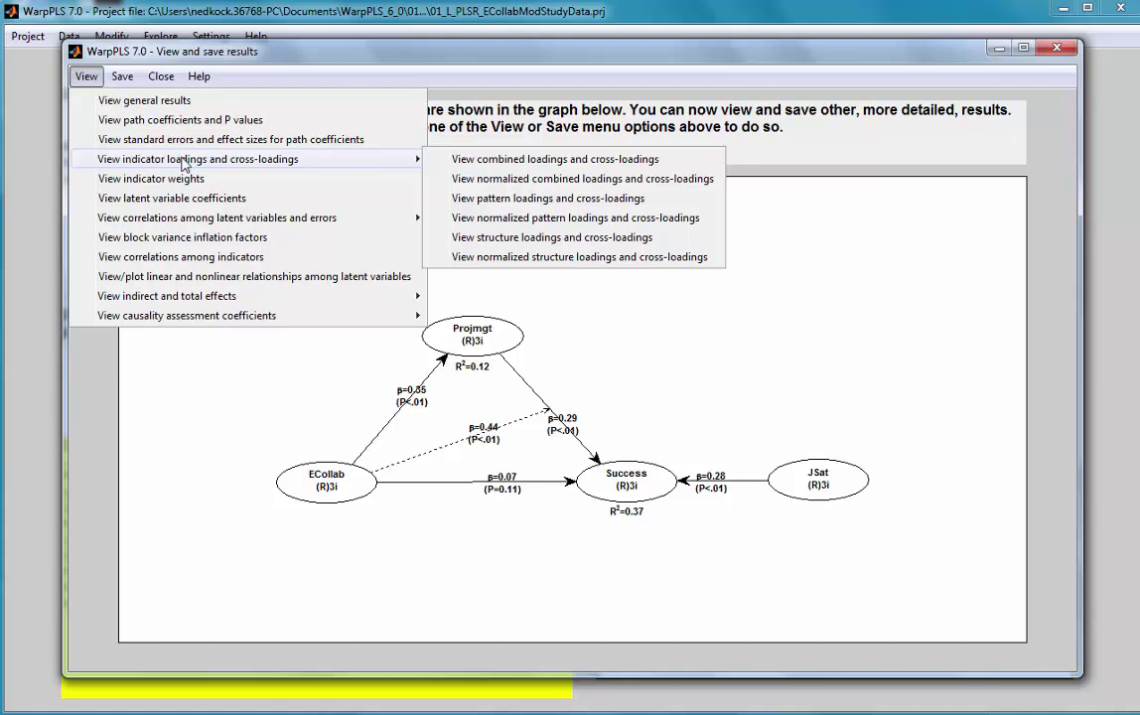
{"action": "left_click", "coordinate": [484, 160]}
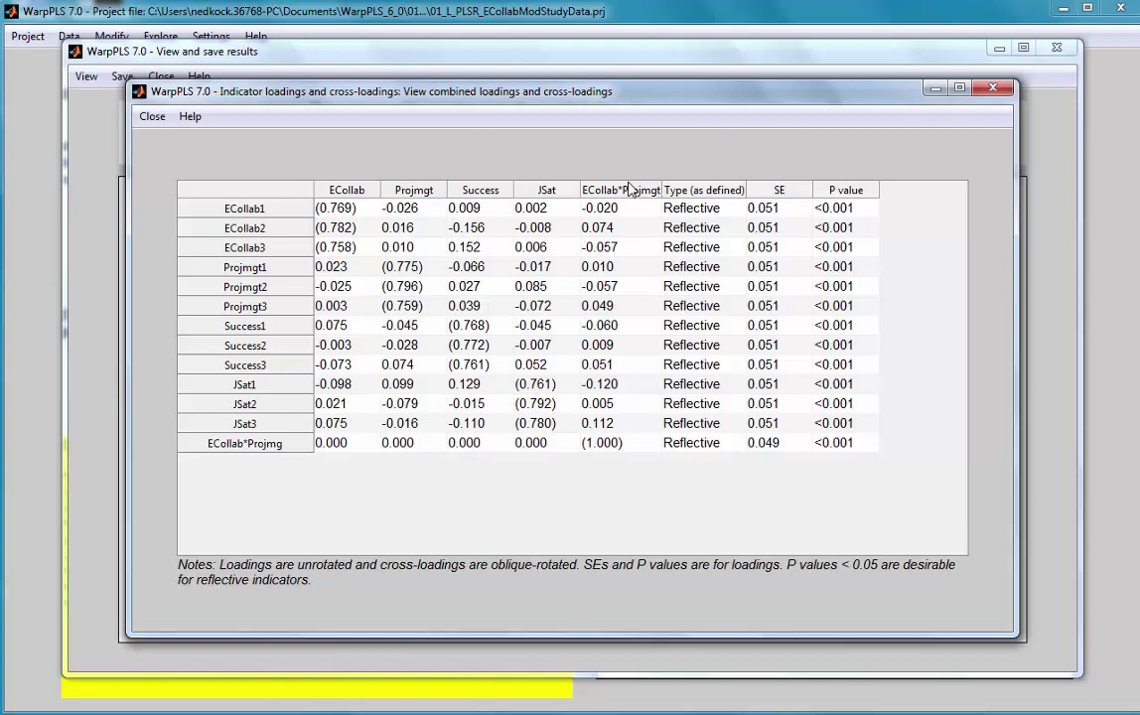
{"action": "left_click", "coordinate": [880, 75]}
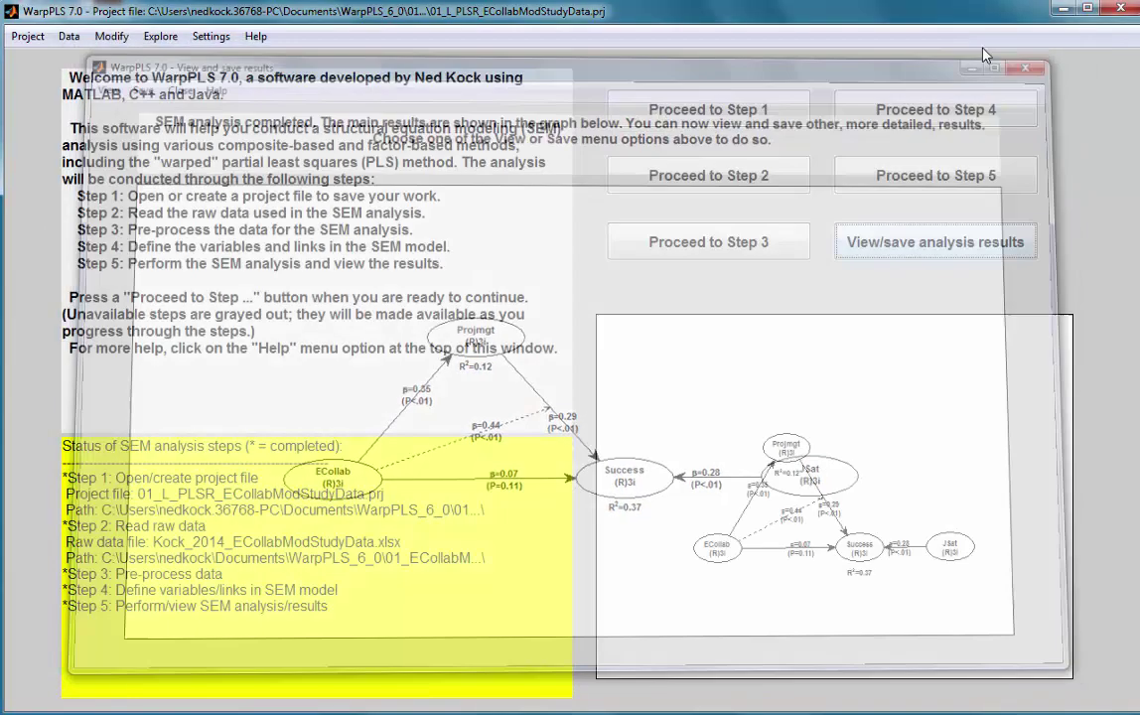
Set the moderating effects calculation to Variable Orthogonalization and save the settings to re-run the SEM analysis.
{"action": "left_click", "coordinate": [1057, 48]}
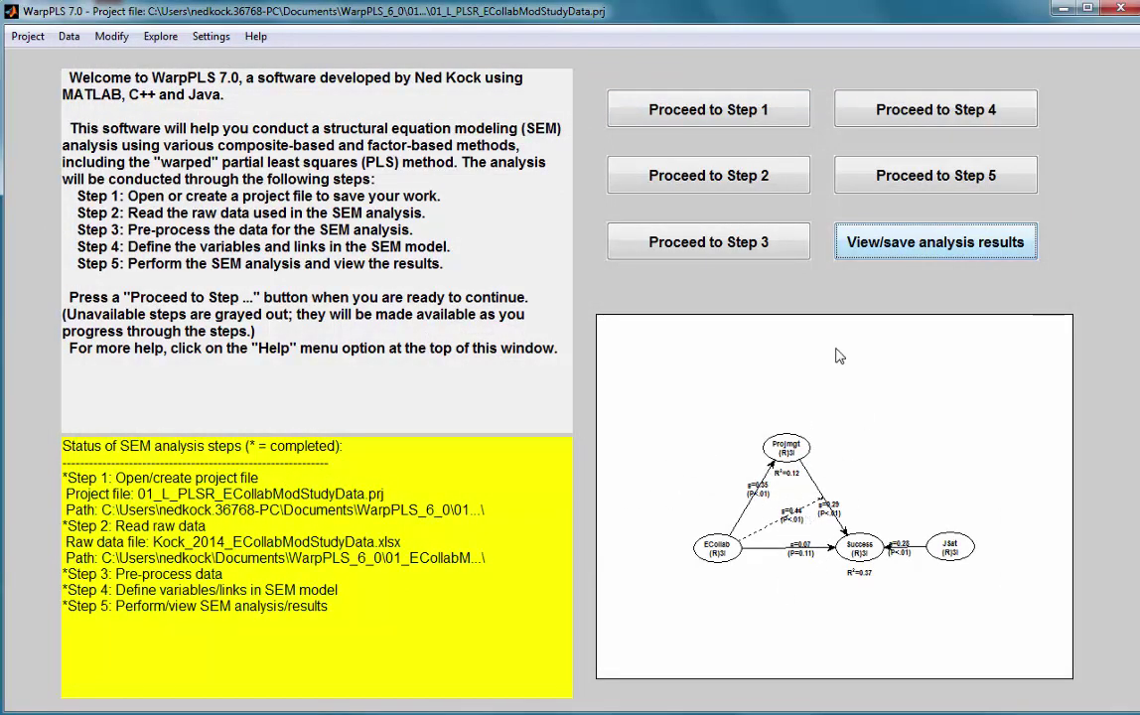
{"action": "left_click", "coordinate": [211, 37]}
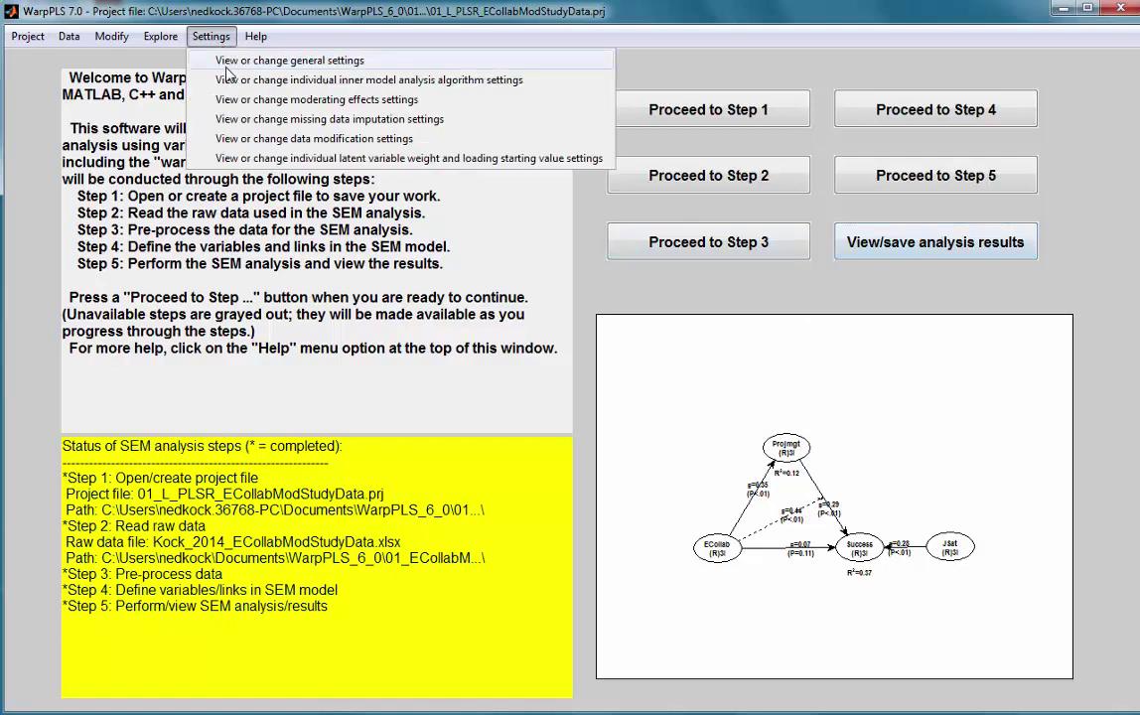
{"action": "left_click", "coordinate": [218, 99]}
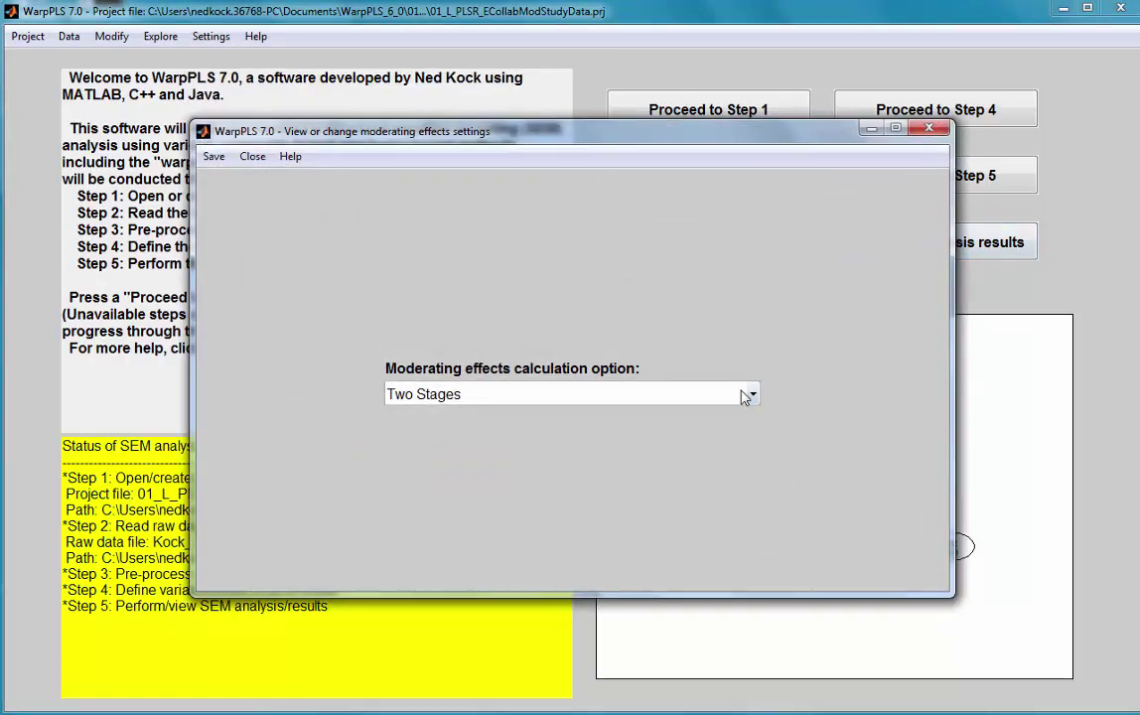
{"action": "left_click", "coordinate": [751, 397]}
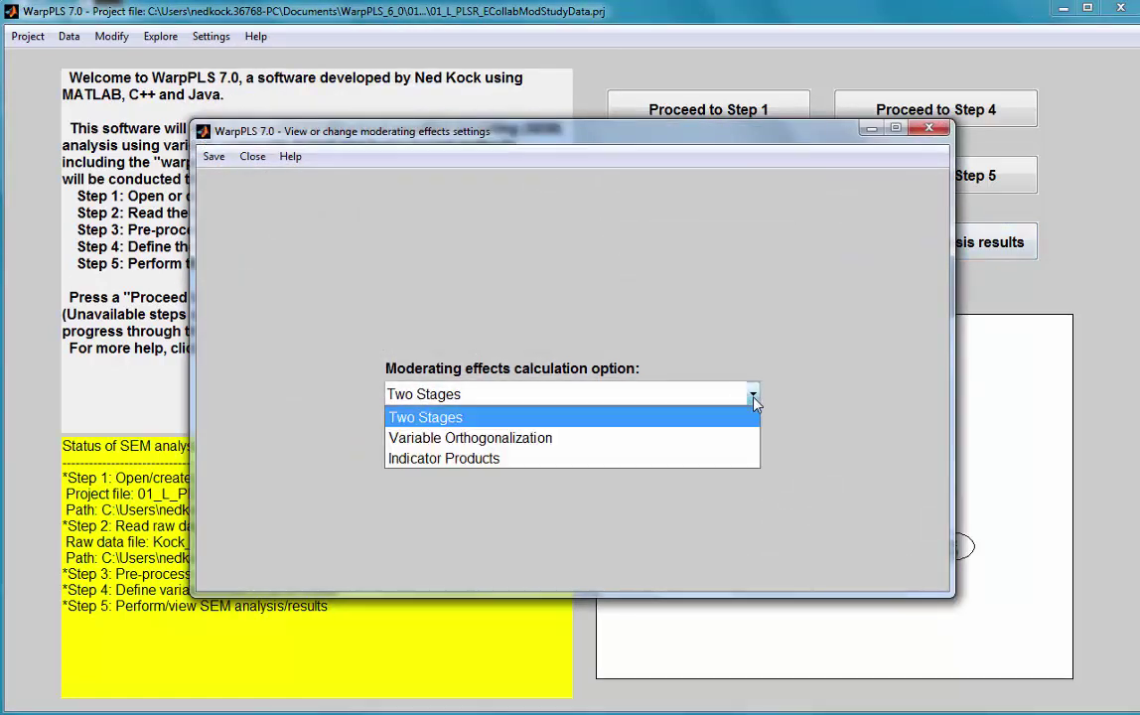
{"action": "left_click", "coordinate": [547, 438]}
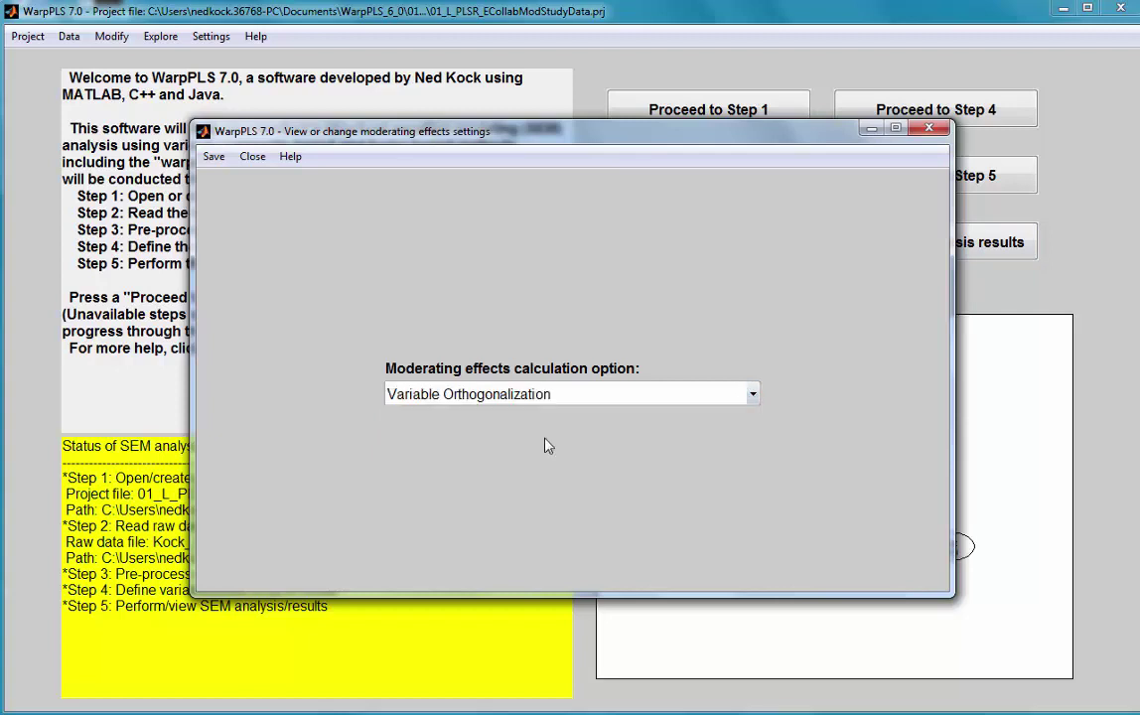
{"action": "left_click", "coordinate": [216, 159]}
{"action": "left_click", "coordinate": [236, 186]}
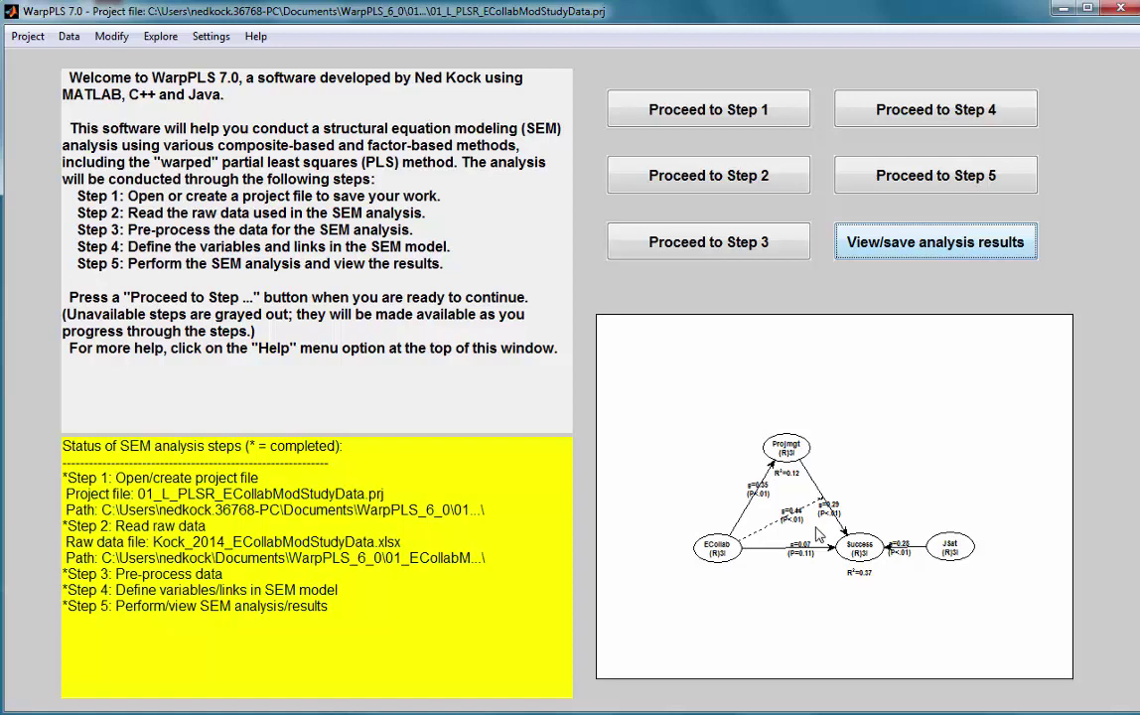
Look over the general analysis settings and close them unchanged.
{"action": "left_click", "coordinate": [211, 38]}
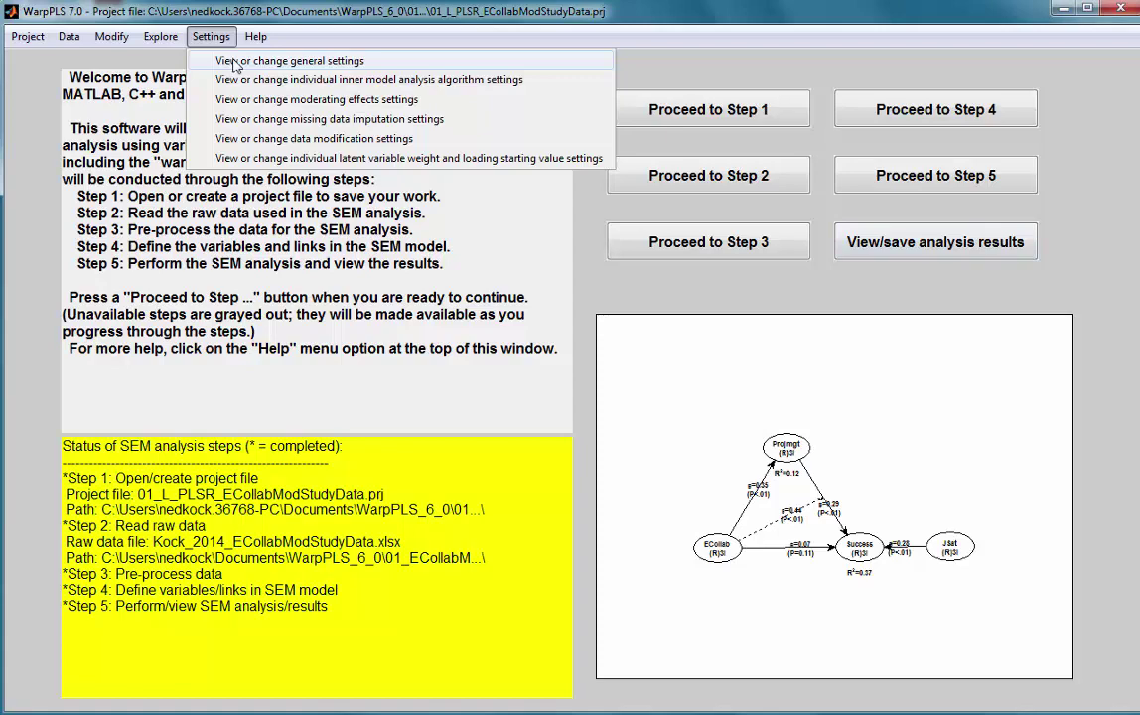
{"action": "left_click", "coordinate": [235, 62]}
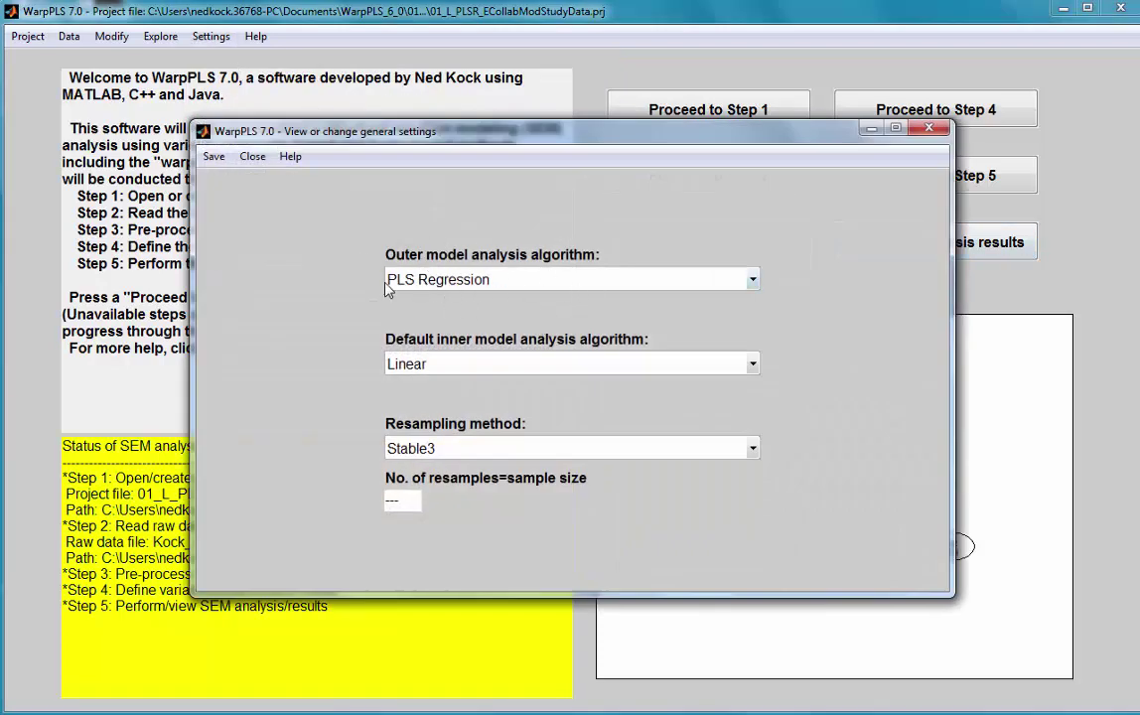
{"action": "left_click", "coordinate": [929, 131]}
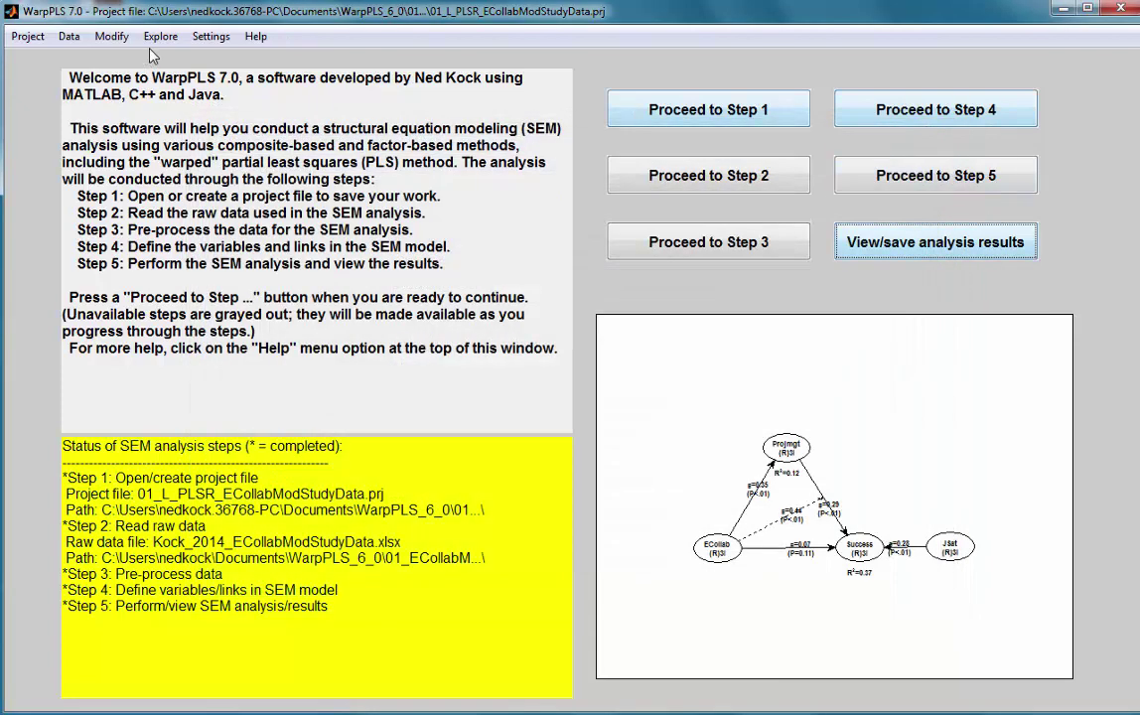
Set the moderating effects calculation to Indicator Products and save the settings to re-run the analysis.
{"action": "left_click", "coordinate": [202, 41]}
{"action": "left_click", "coordinate": [366, 99]}
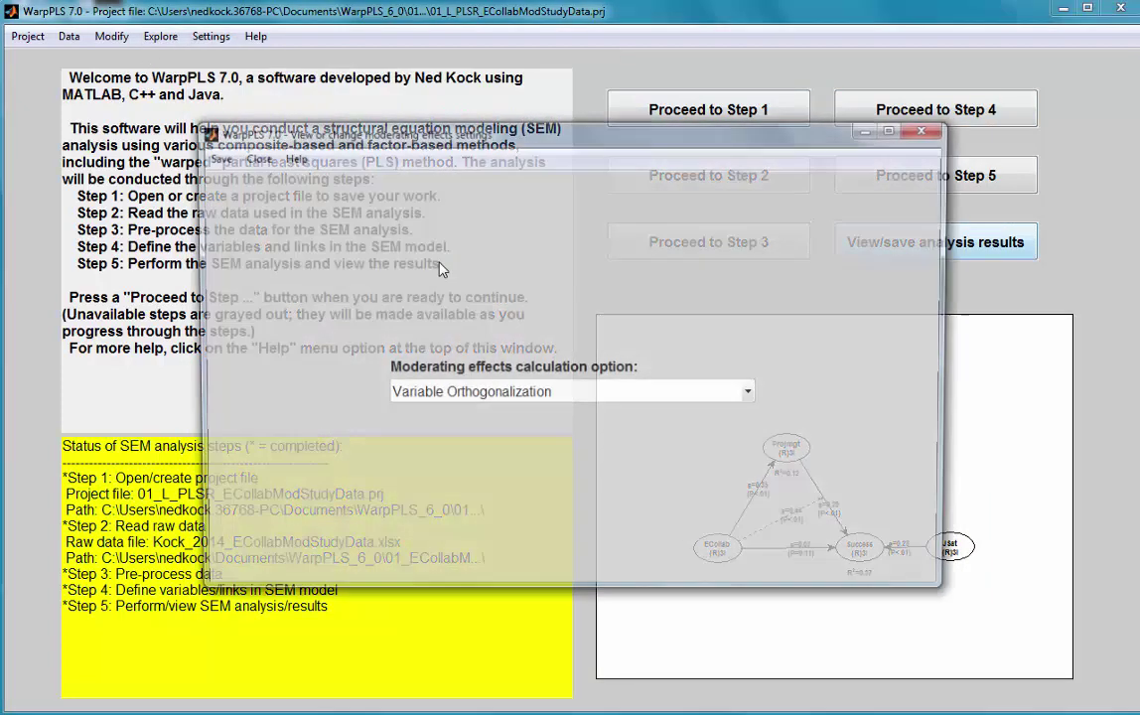
{"action": "left_click", "coordinate": [753, 395]}
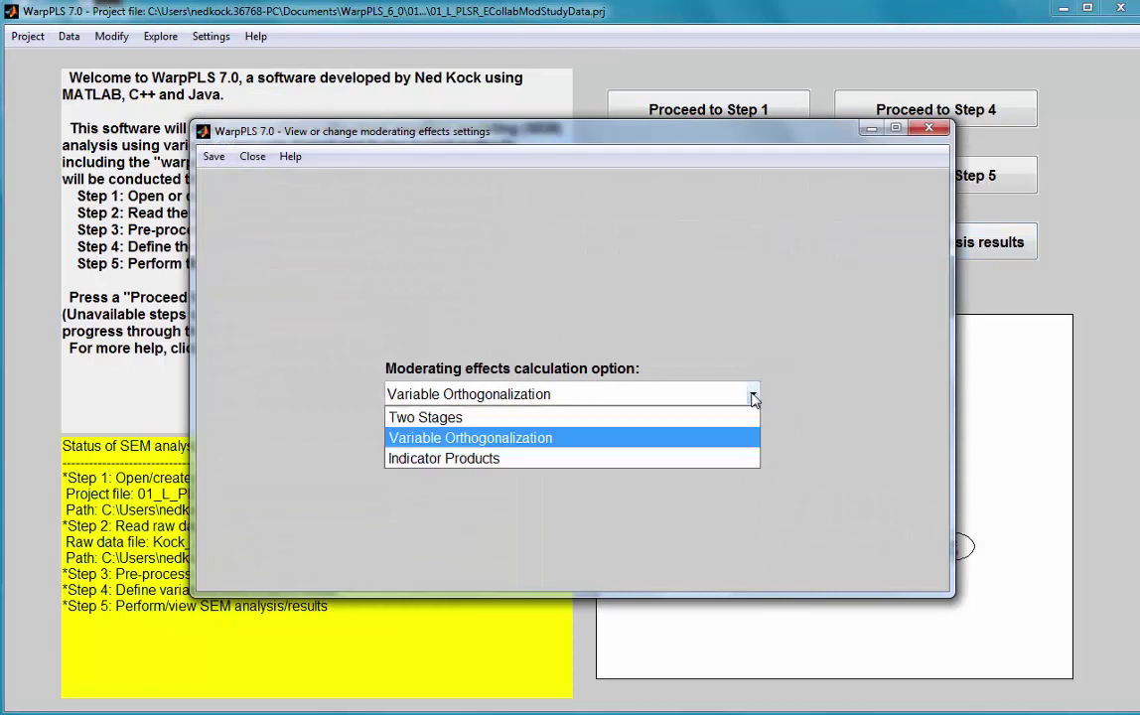
{"action": "left_click", "coordinate": [584, 460]}
{"action": "left_click", "coordinate": [214, 157]}
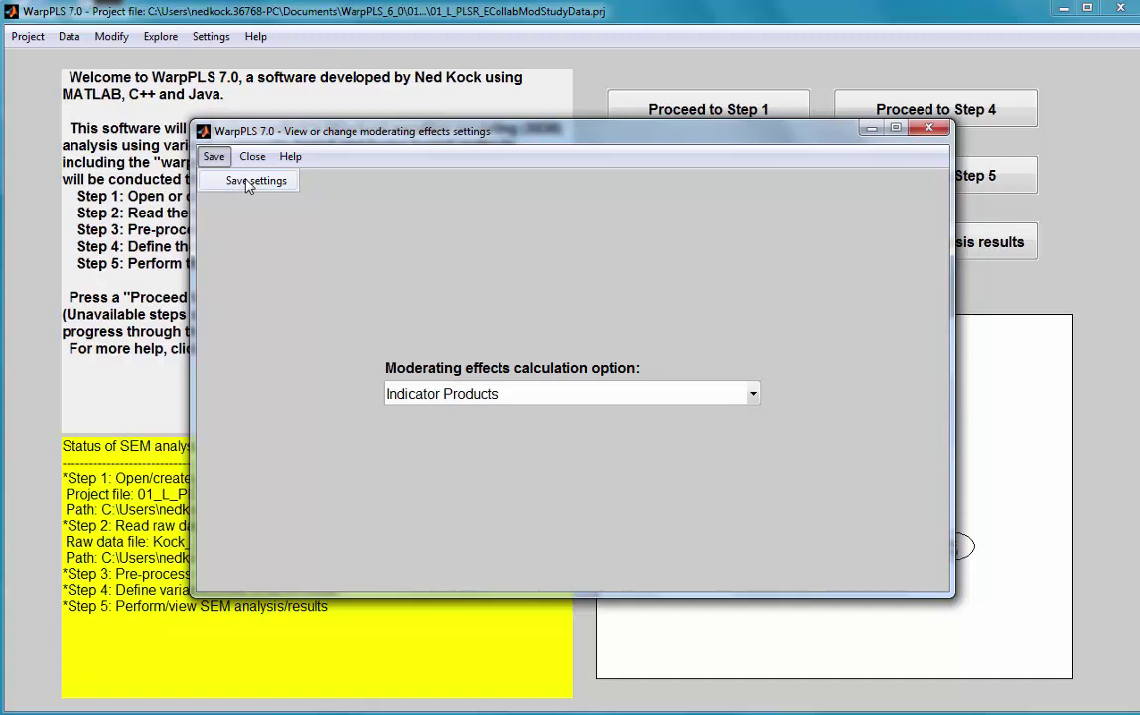
{"action": "left_click", "coordinate": [248, 184]}
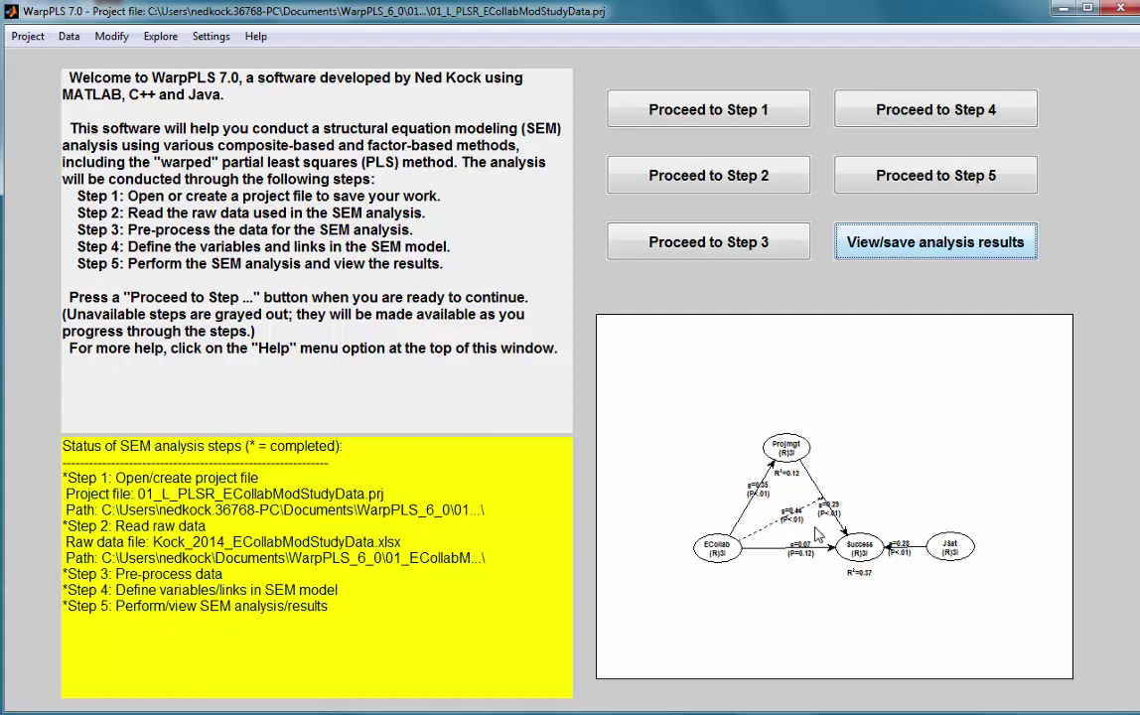
Make Factor-Based PLS Type CFM3 the outer model algorithm and save settings, giving moderation 0.92, Success R²=0.62.
{"action": "left_click", "coordinate": [210, 39]}
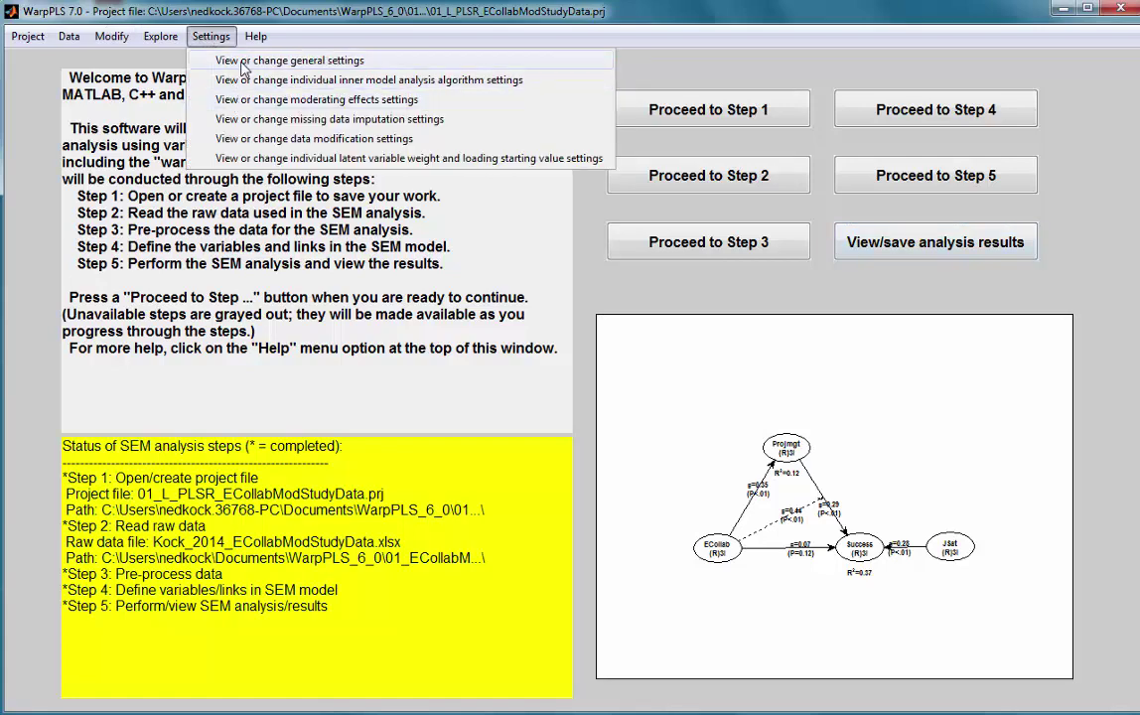
{"action": "left_click", "coordinate": [248, 60]}
{"action": "left_click", "coordinate": [752, 281]}
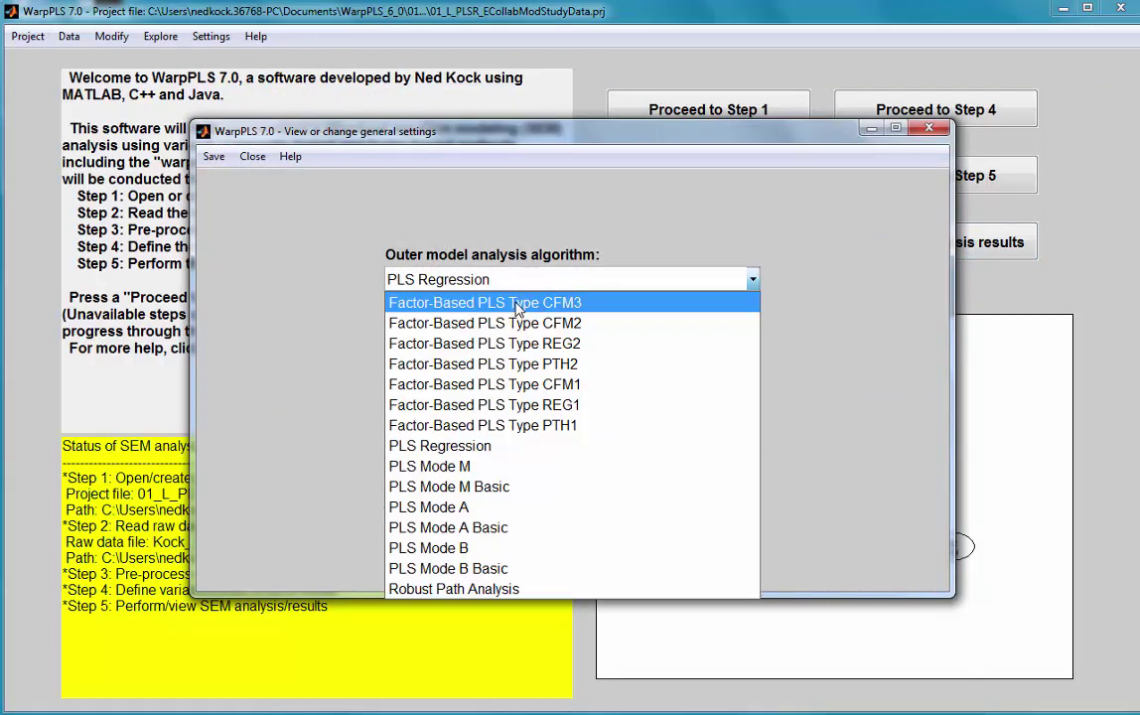
{"action": "left_click", "coordinate": [425, 304]}
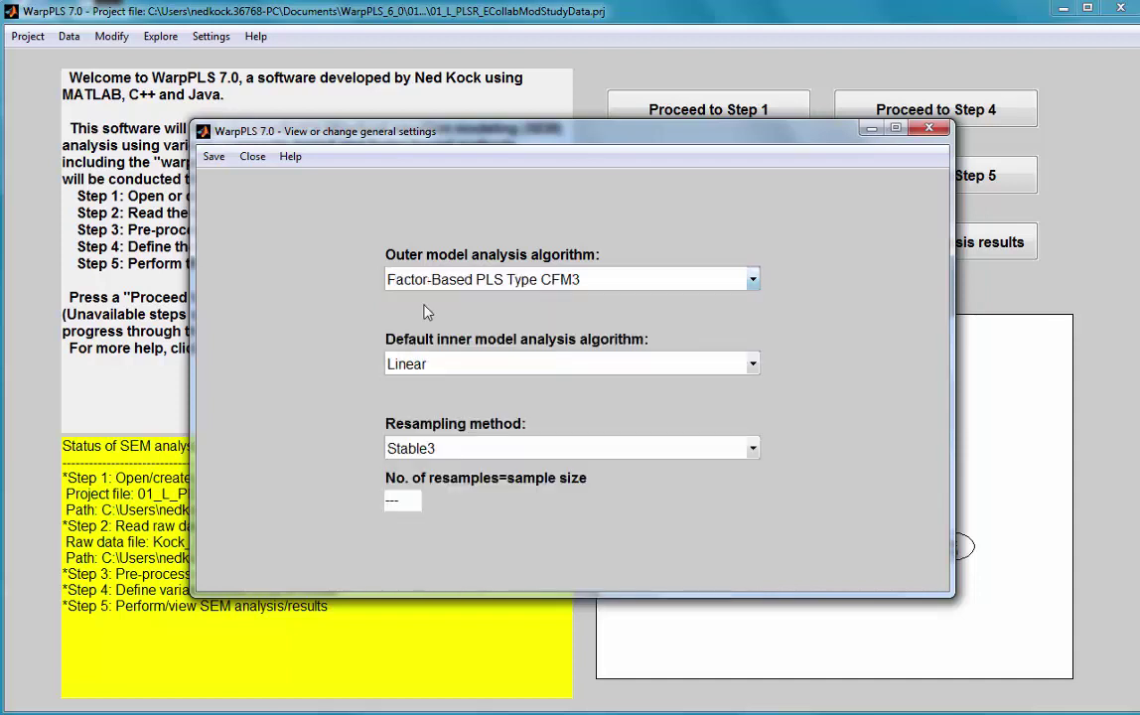
{"action": "left_click", "coordinate": [213, 156]}
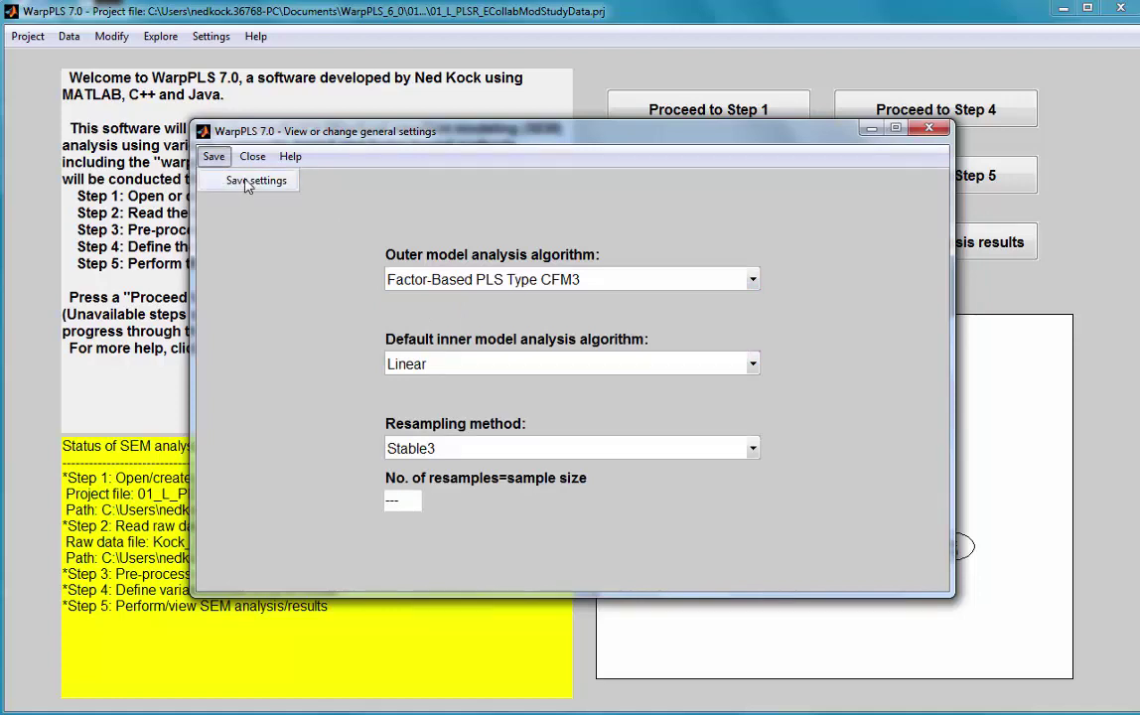
{"action": "left_click", "coordinate": [250, 181]}
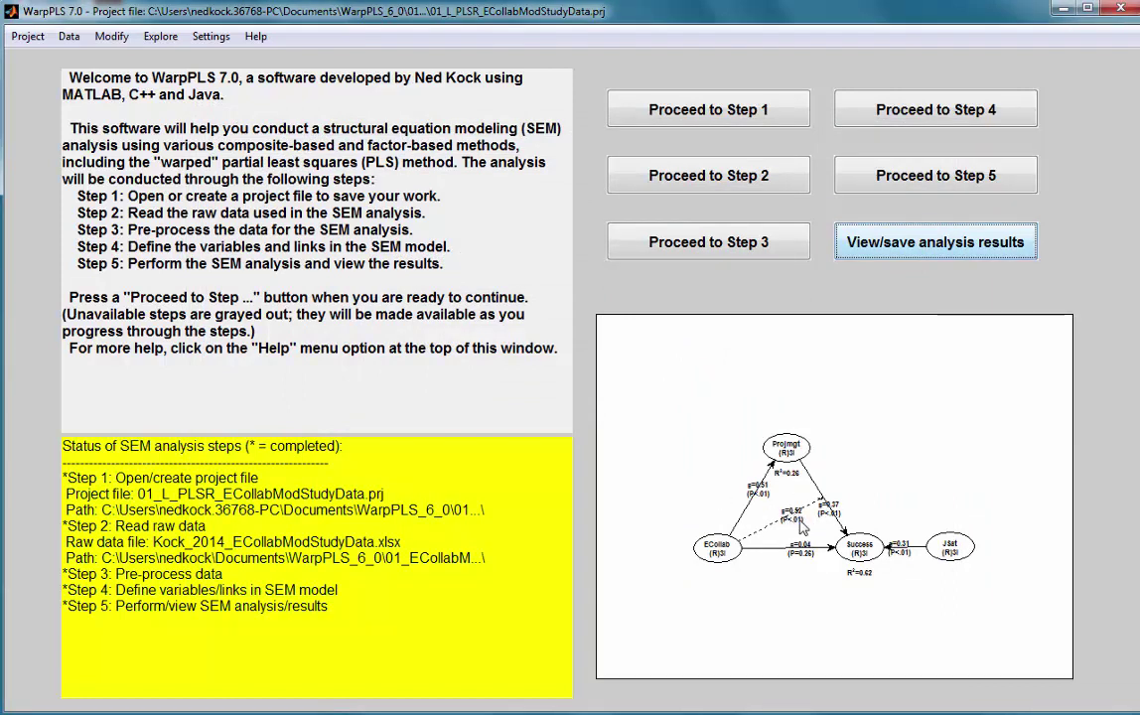
{"action": "left_click", "coordinate": [919, 247]}
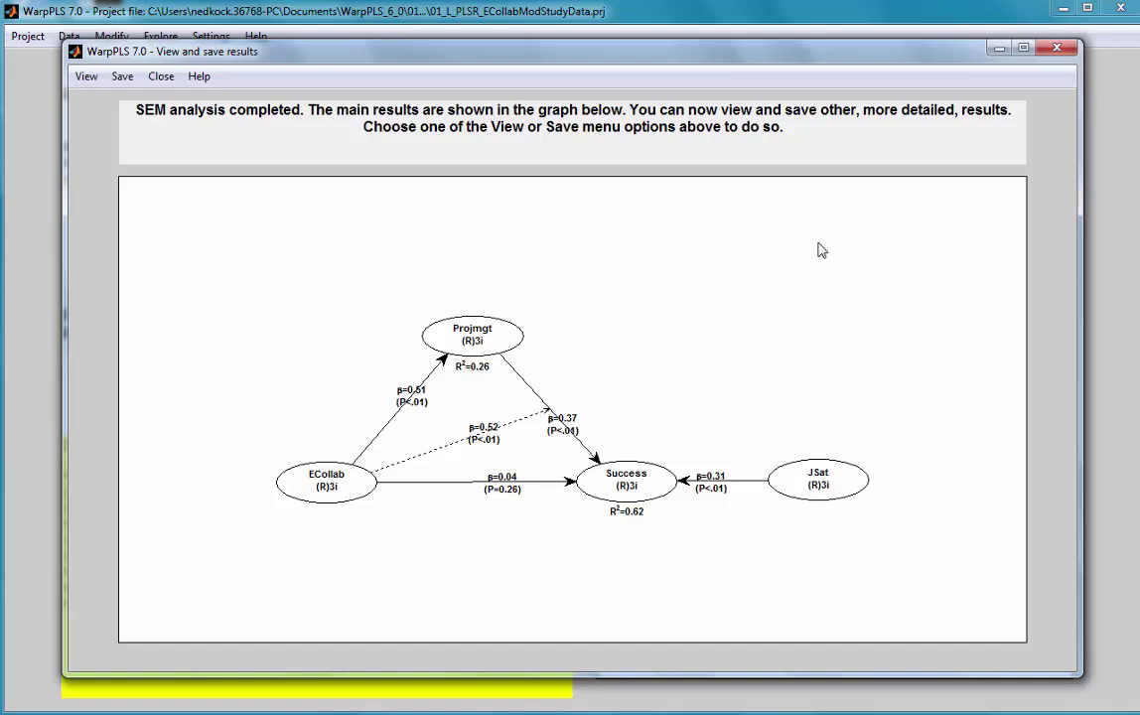
{"action": "left_click", "coordinate": [1056, 47]}
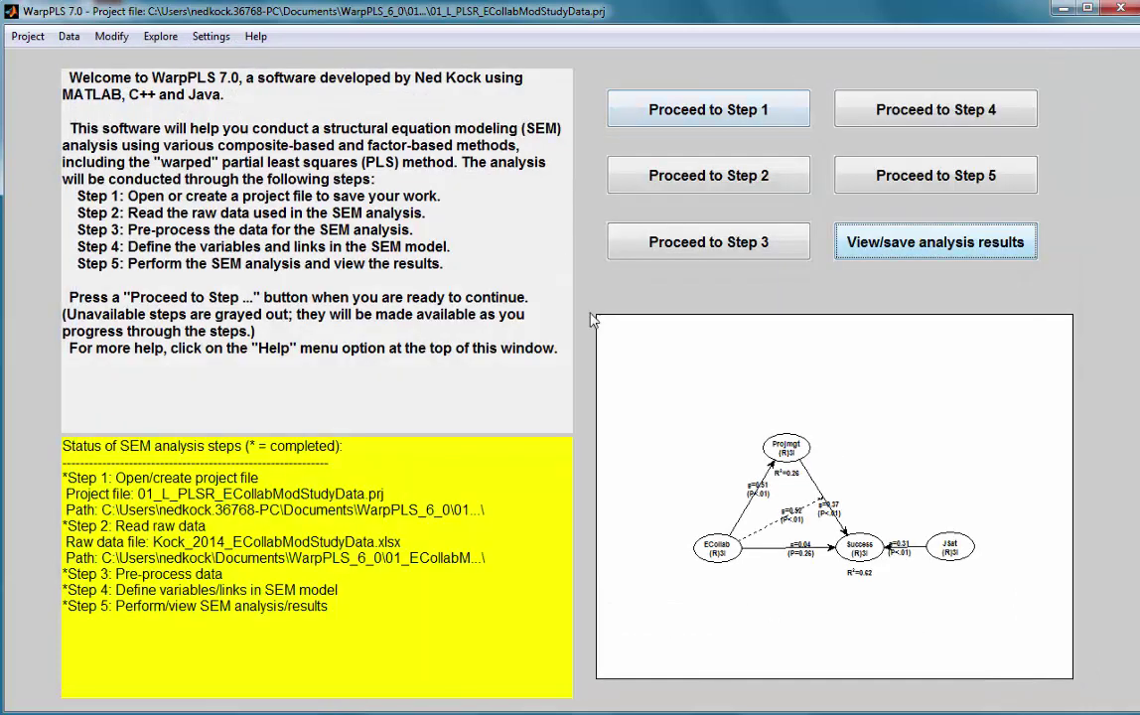
Set the moderating effects back to Two Stages and save, yielding moderation 0.36 and Success R²=0.52.
{"action": "left_click", "coordinate": [210, 36]}
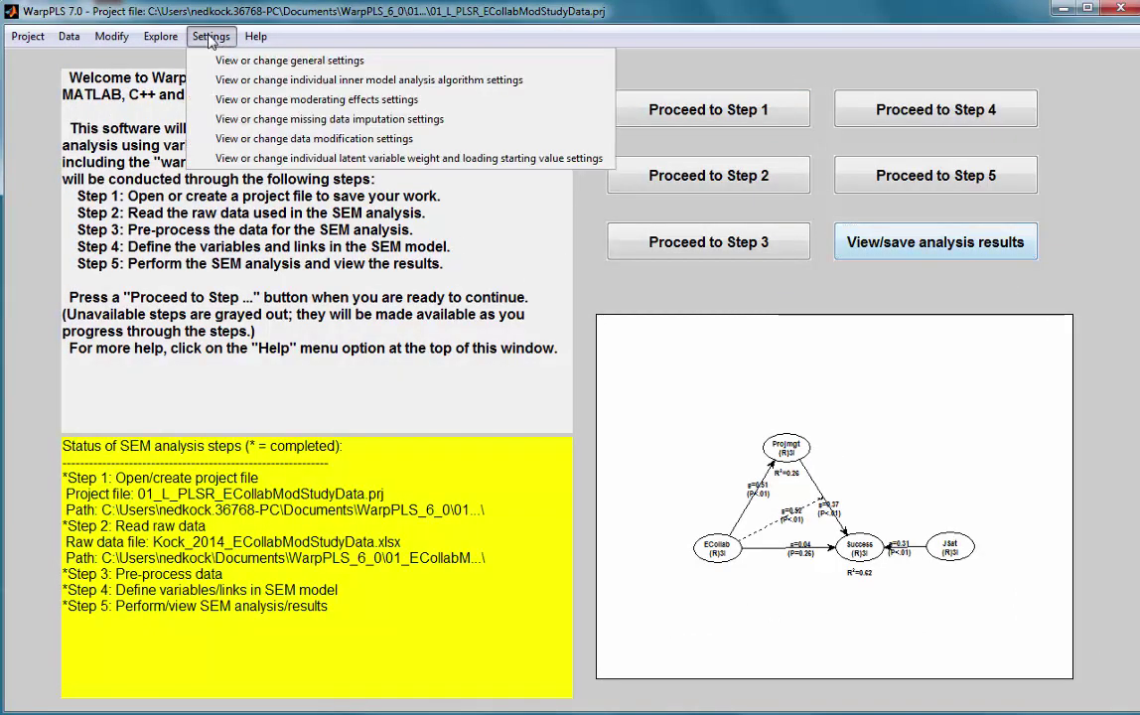
{"action": "left_click", "coordinate": [244, 99]}
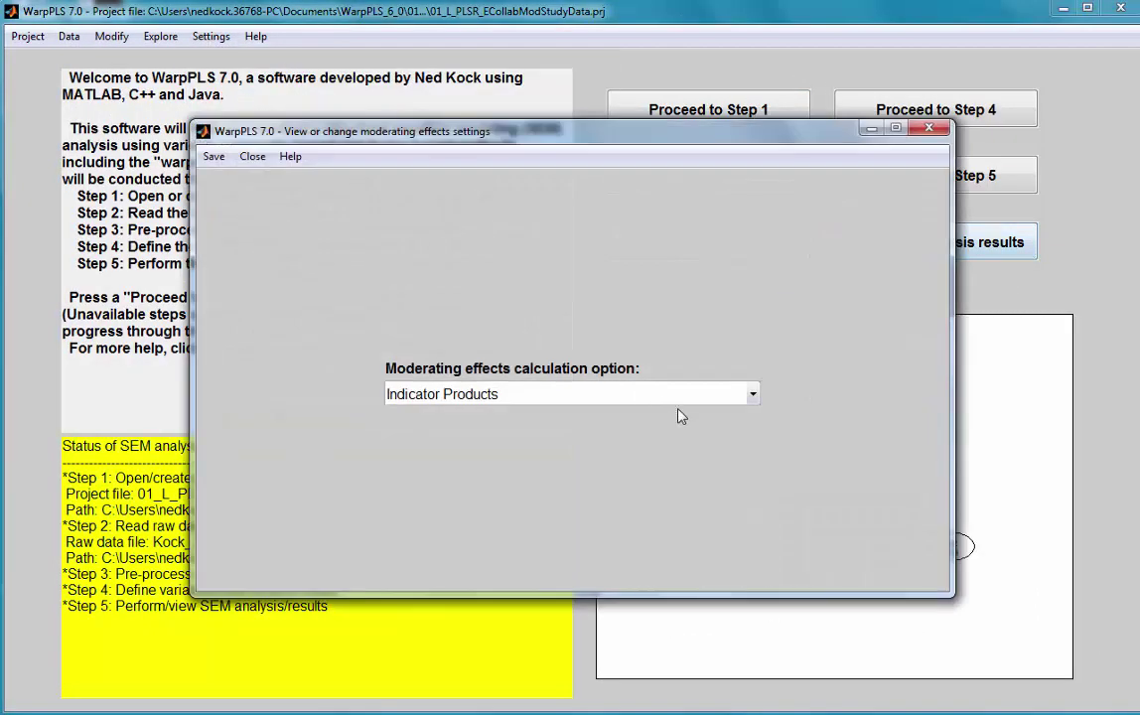
{"action": "left_click", "coordinate": [752, 394]}
{"action": "left_click", "coordinate": [564, 418]}
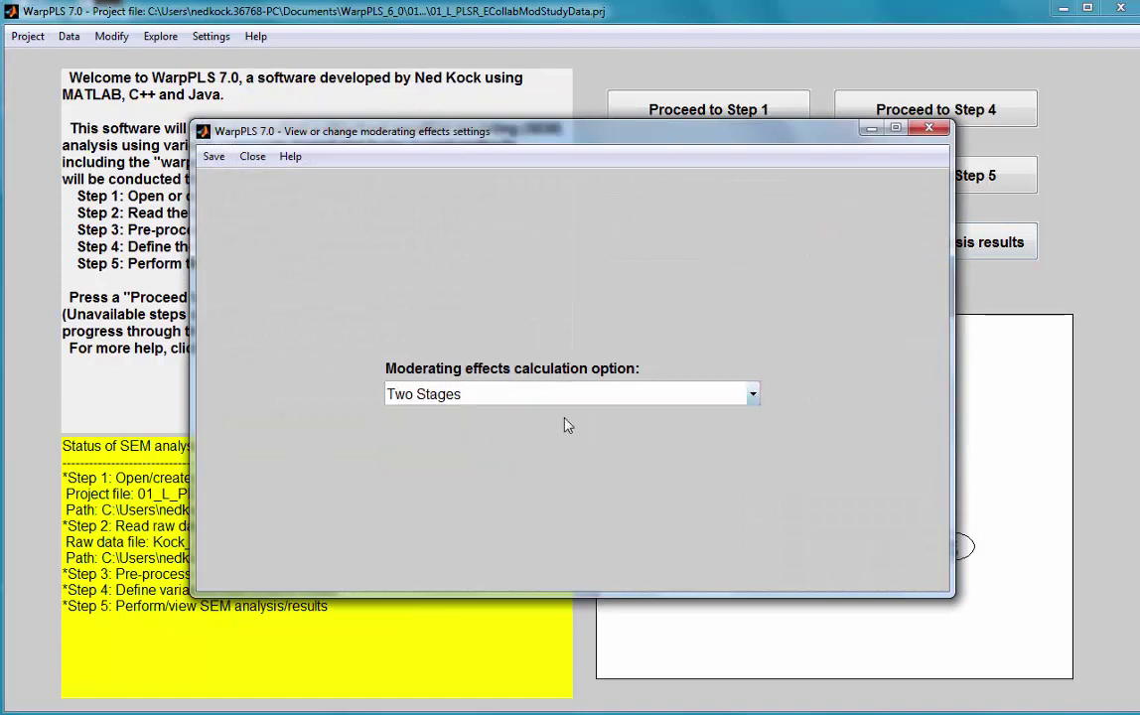
{"action": "left_click", "coordinate": [213, 156]}
{"action": "left_click", "coordinate": [228, 181]}
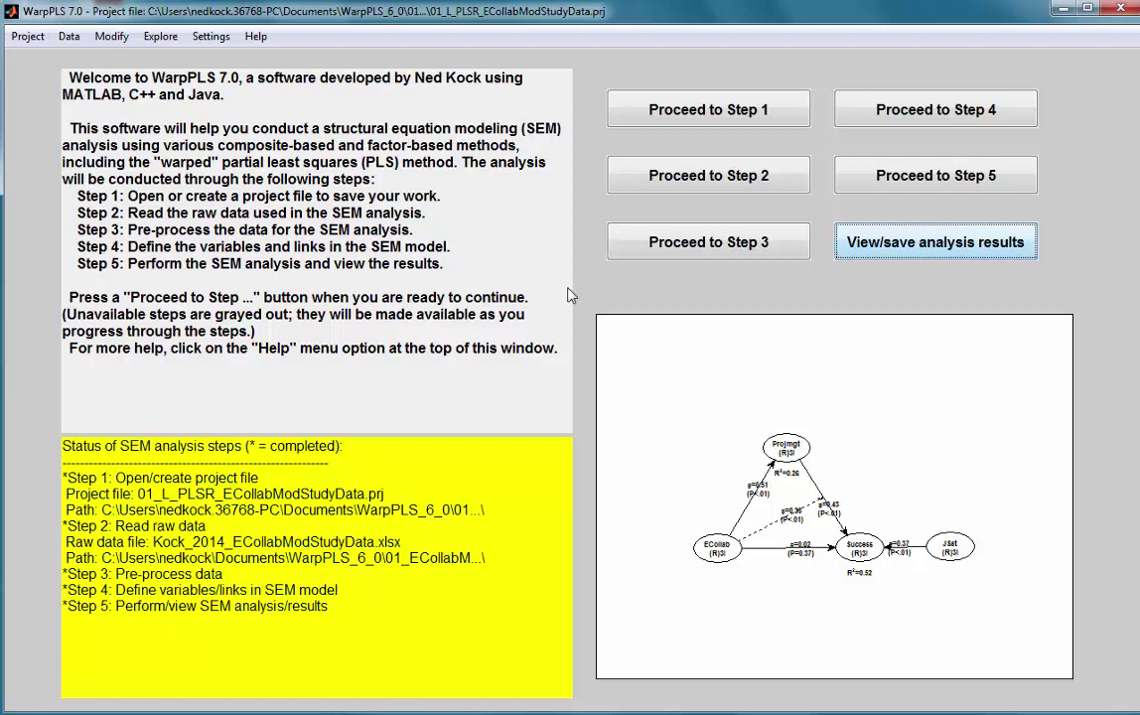
{"action": "left_click", "coordinate": [207, 37]}
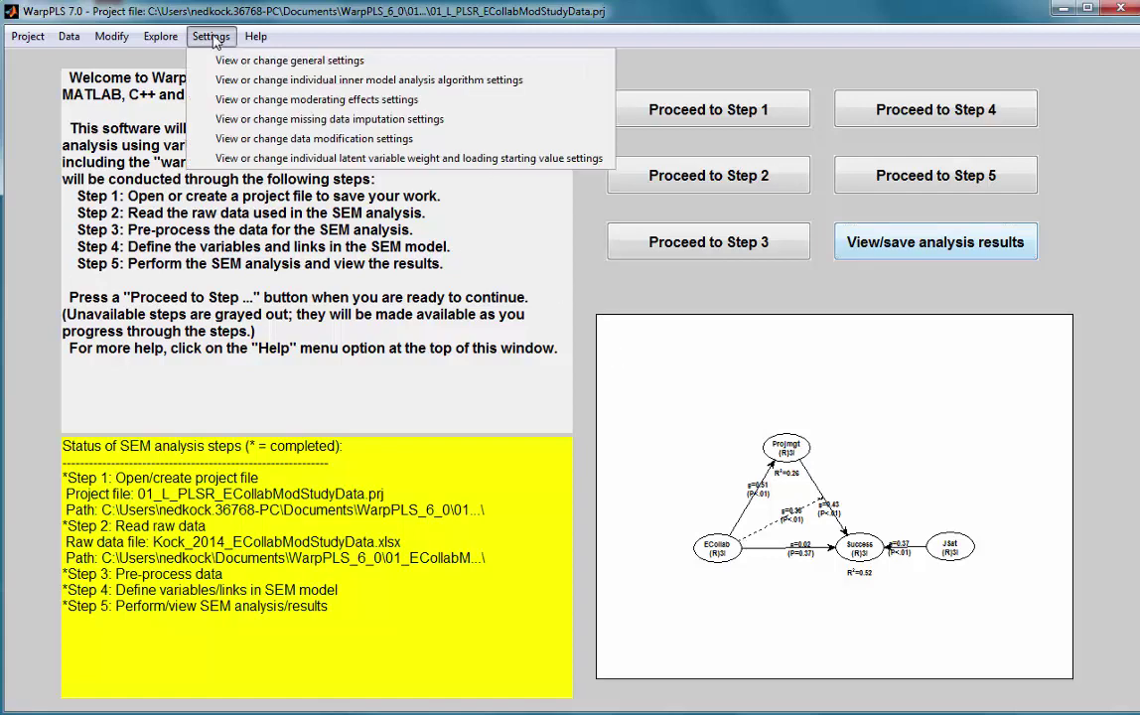
{"action": "left_click", "coordinate": [243, 99]}
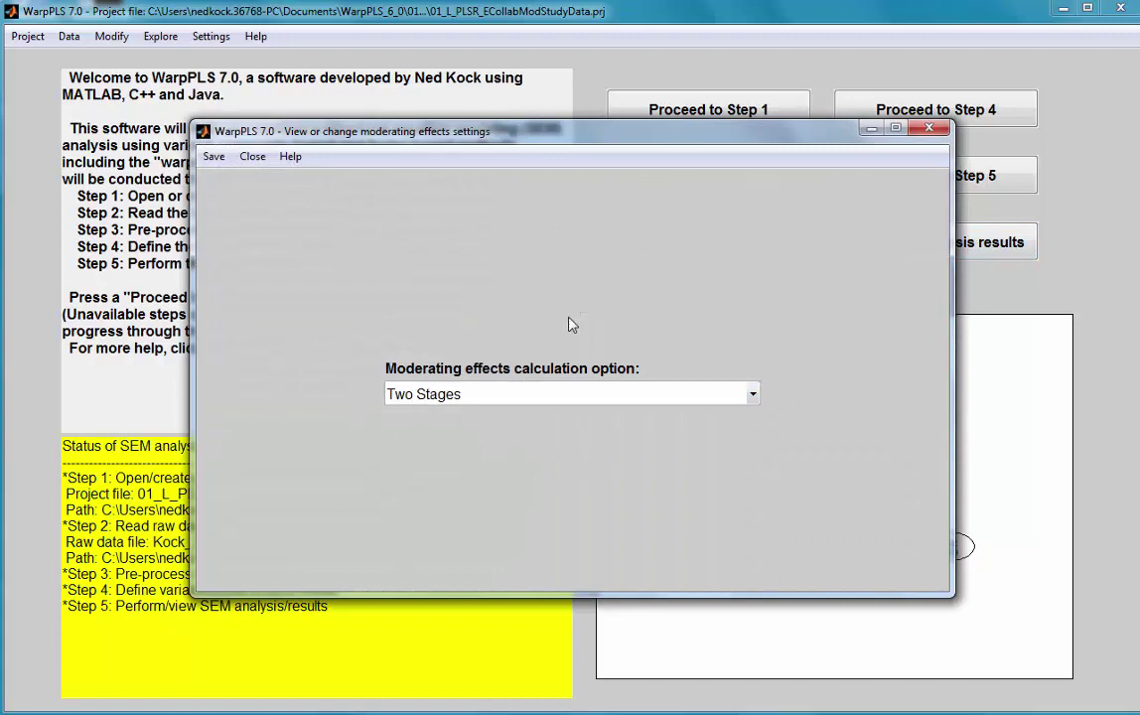
{"action": "left_click", "coordinate": [928, 129]}
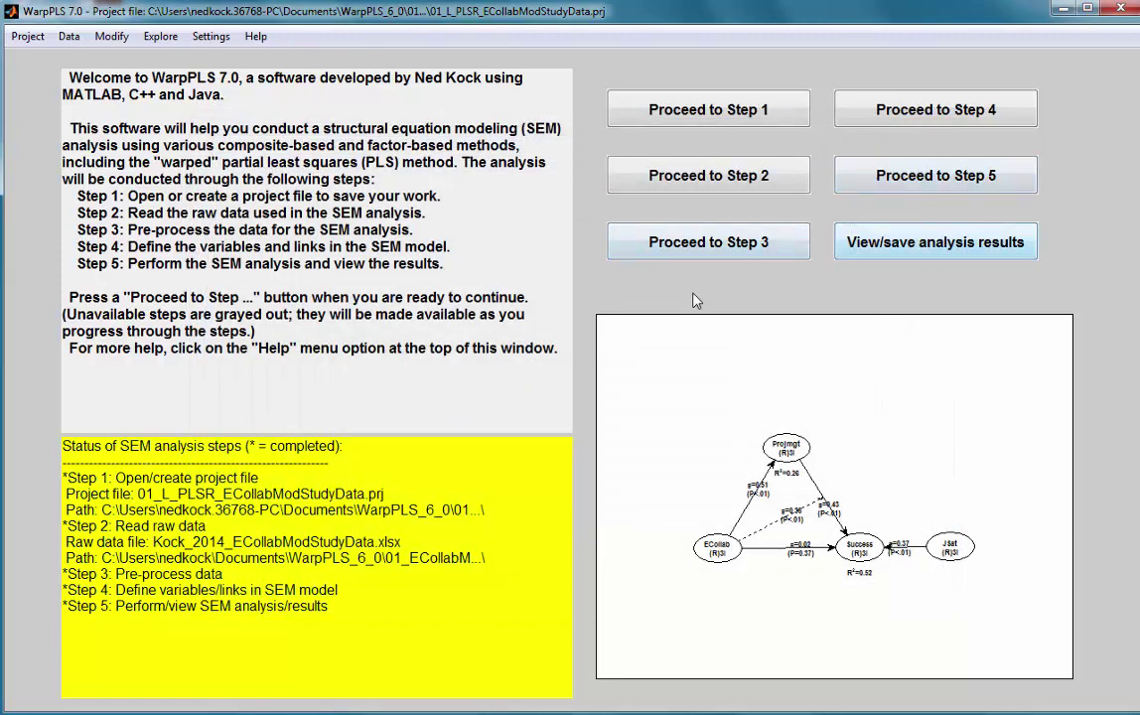